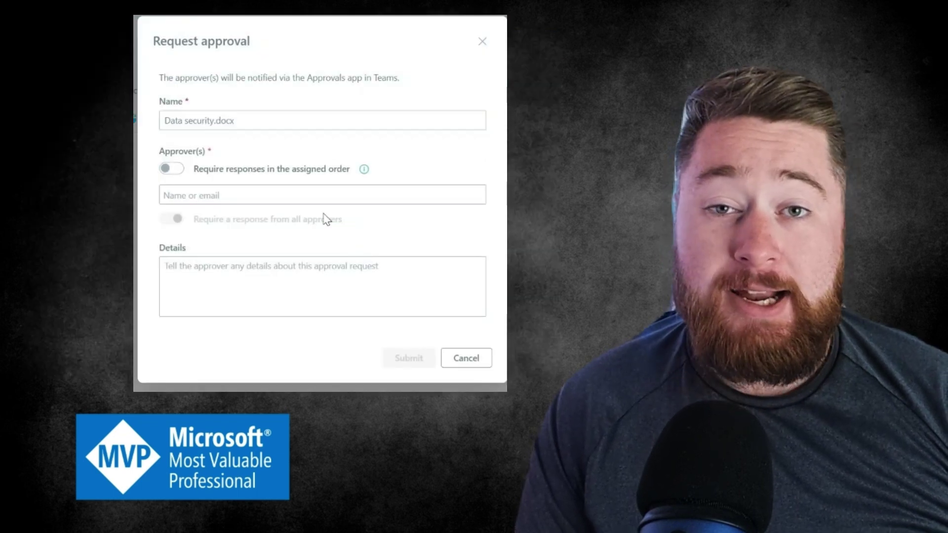
Step: Send Data security.docx for approval to the matching approver, then approve the request
left_click(261, 199)
type("dougie")
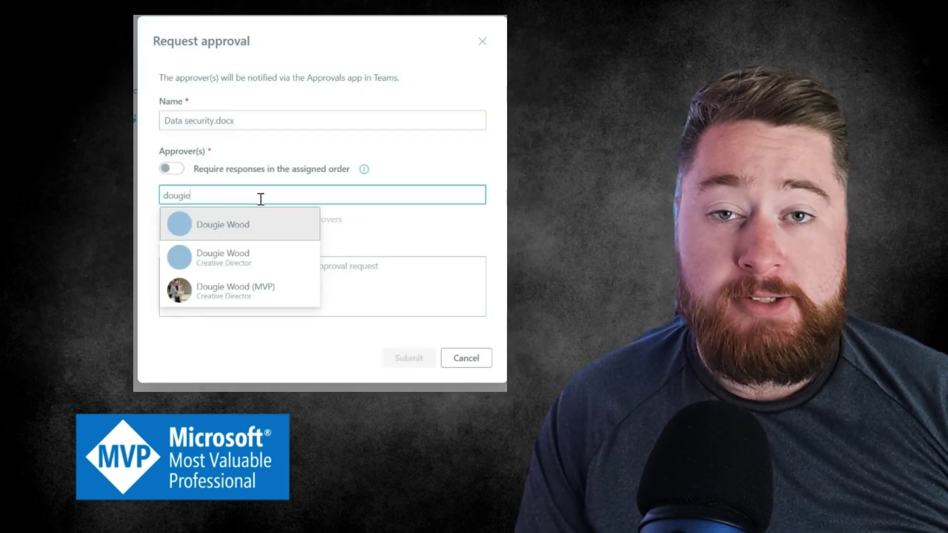
left_click(258, 291)
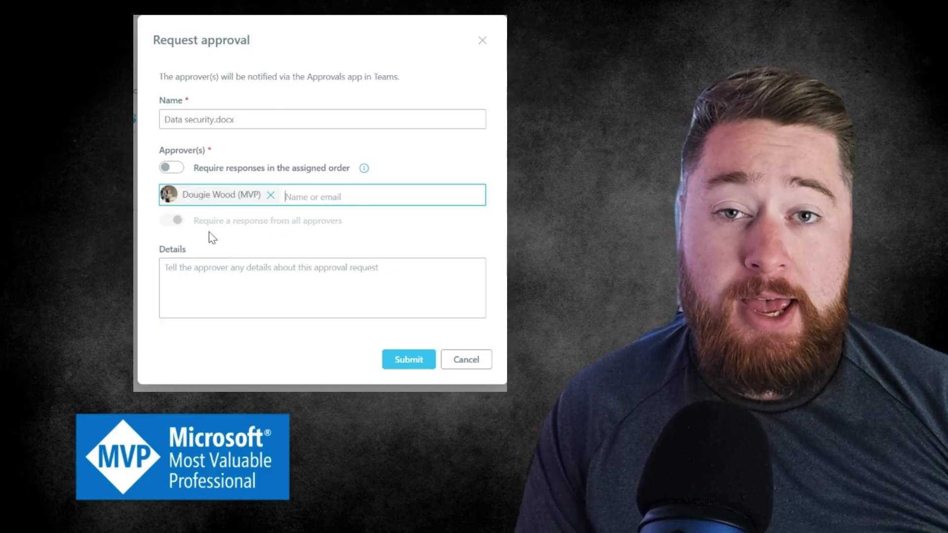
left_click(390, 360)
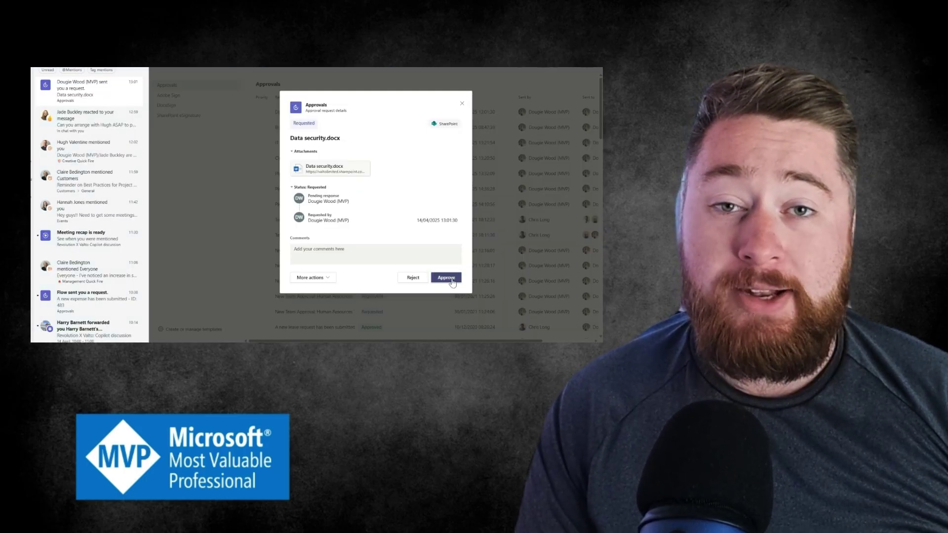
left_click(450, 279)
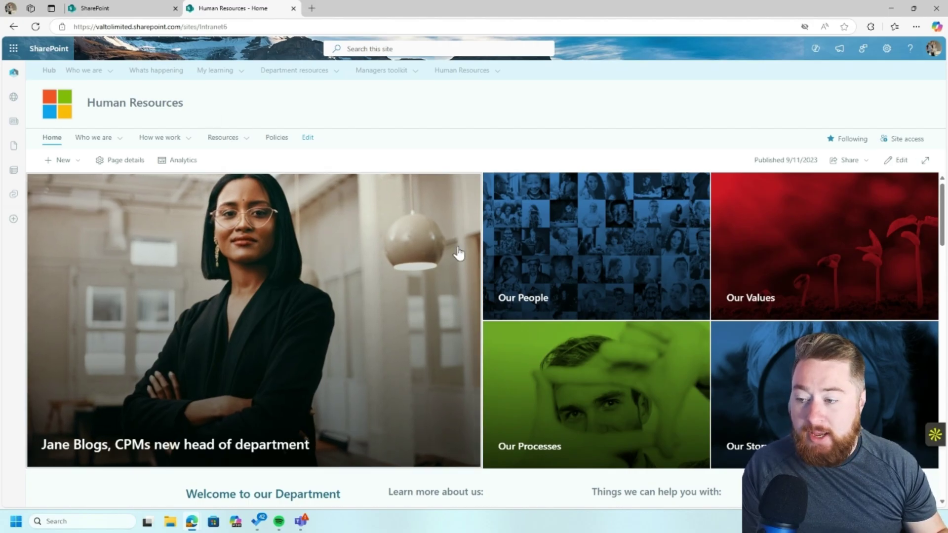
mouse_move(107, 144)
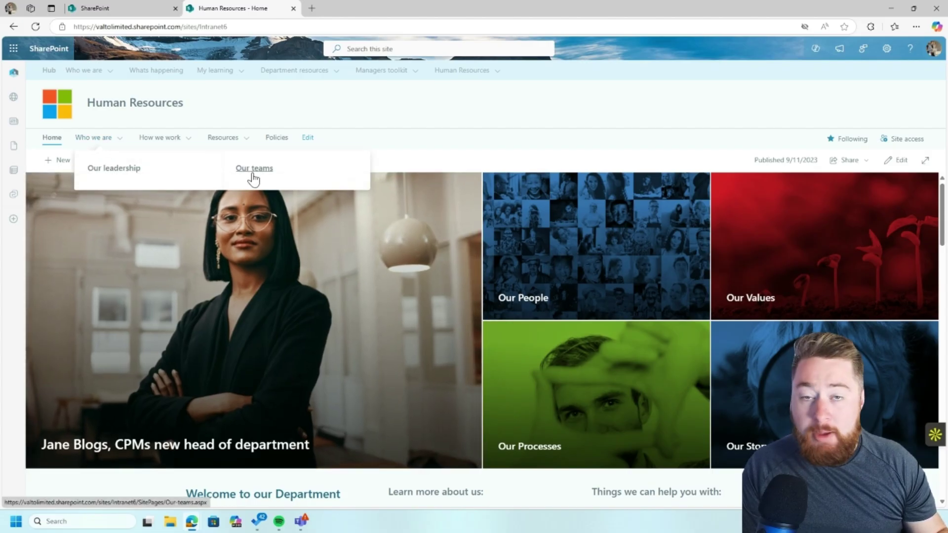
mouse_move(169, 140)
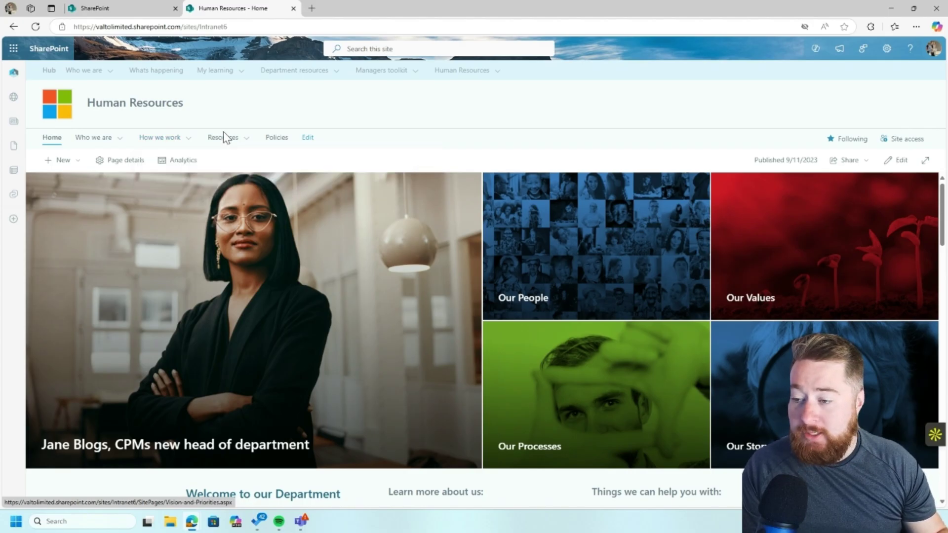
mouse_move(225, 143)
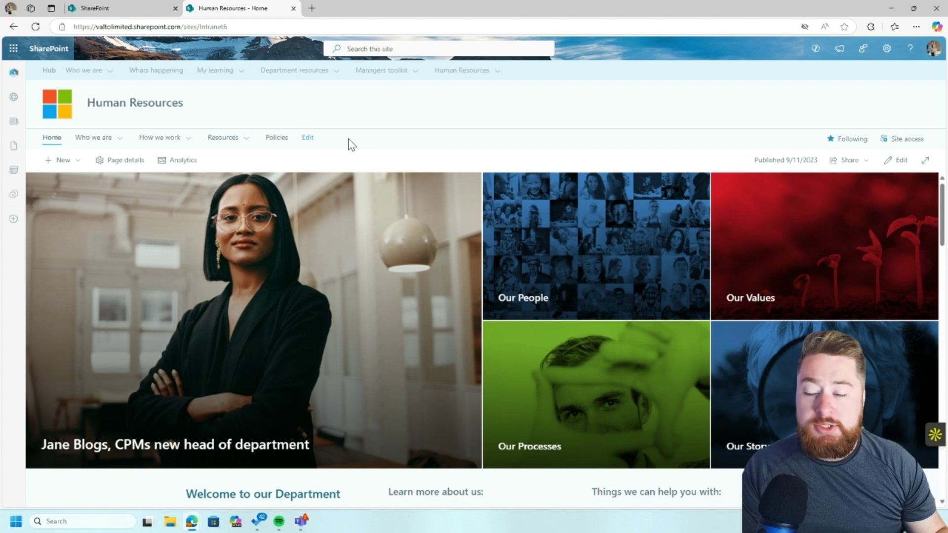
Step: Go to the Policies document library from the site navigation bar
left_click(277, 141)
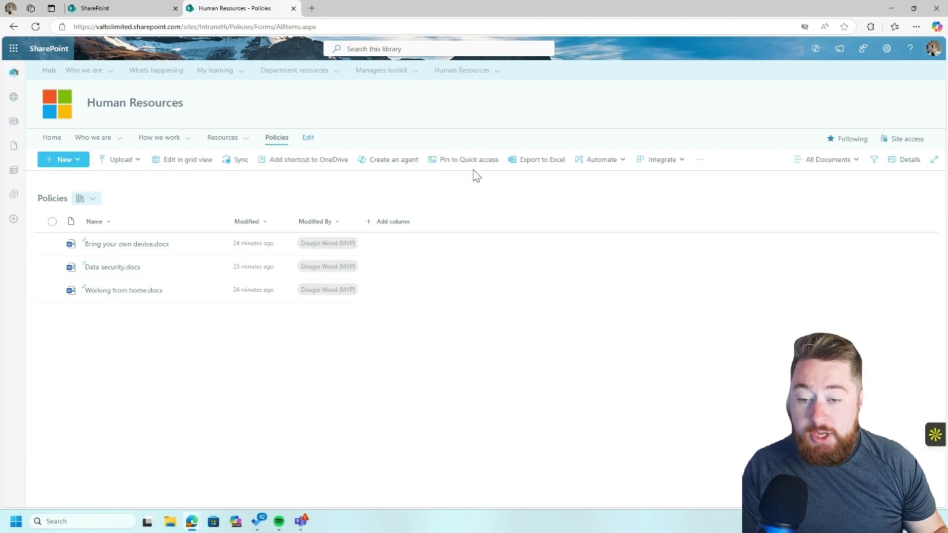
Step: Browse the Automate and Integrate menus, then open Configure Approvals for the Policies library
left_click(600, 160)
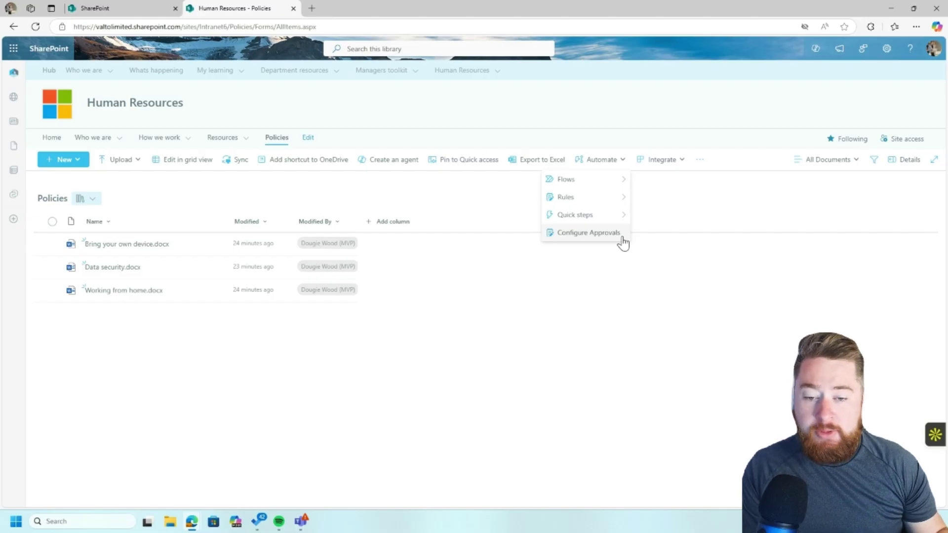
mouse_move(621, 183)
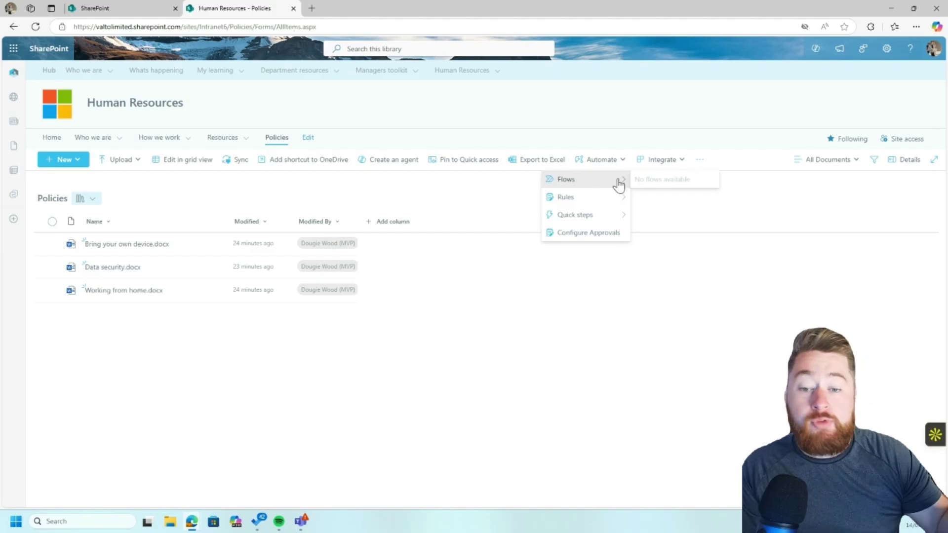
left_click(658, 162)
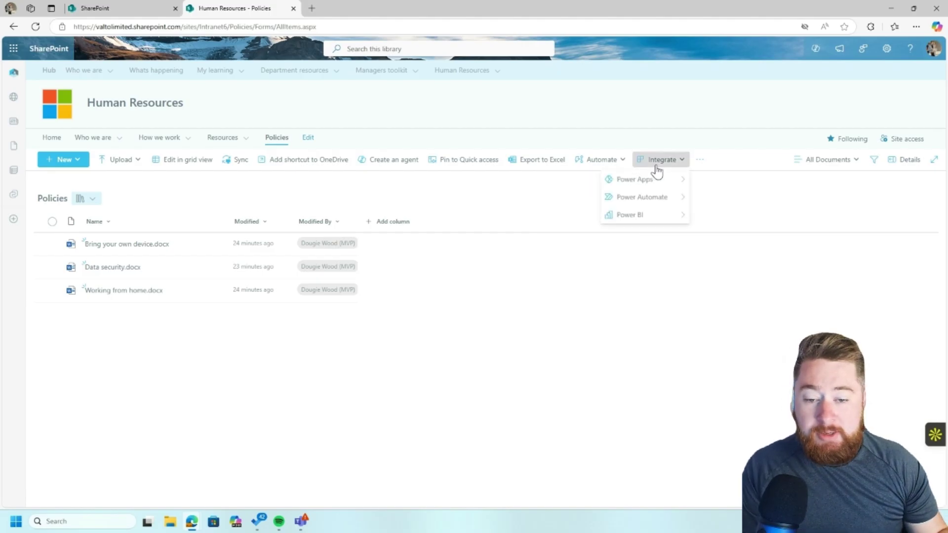
mouse_move(656, 200)
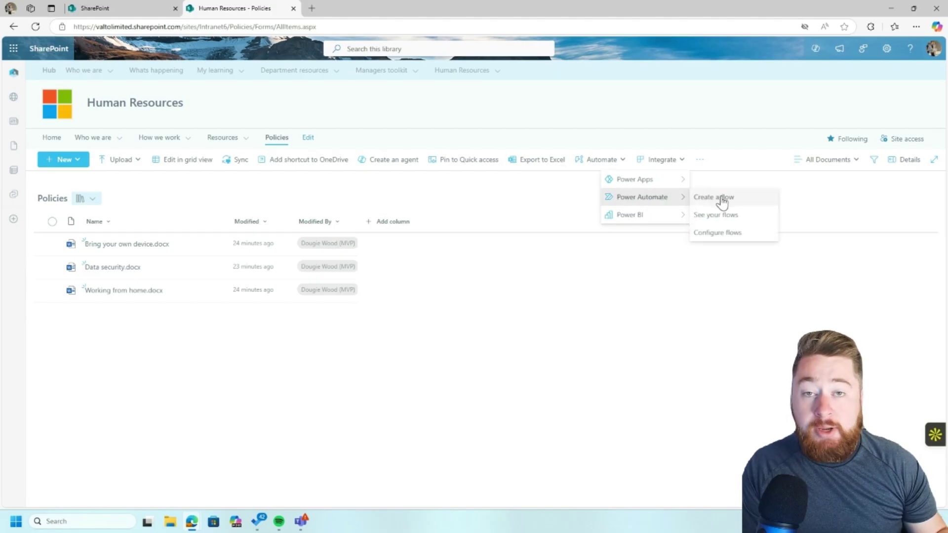
left_click(616, 169)
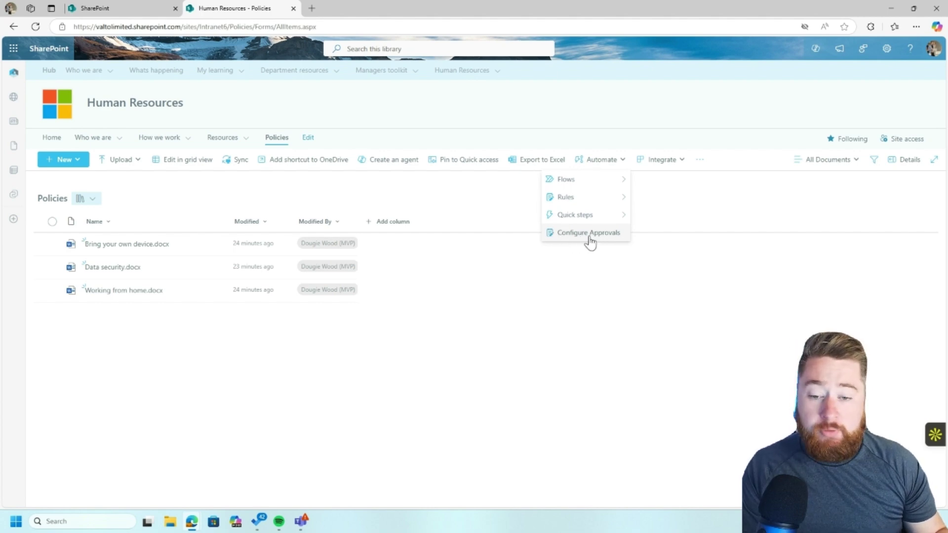
left_click(589, 236)
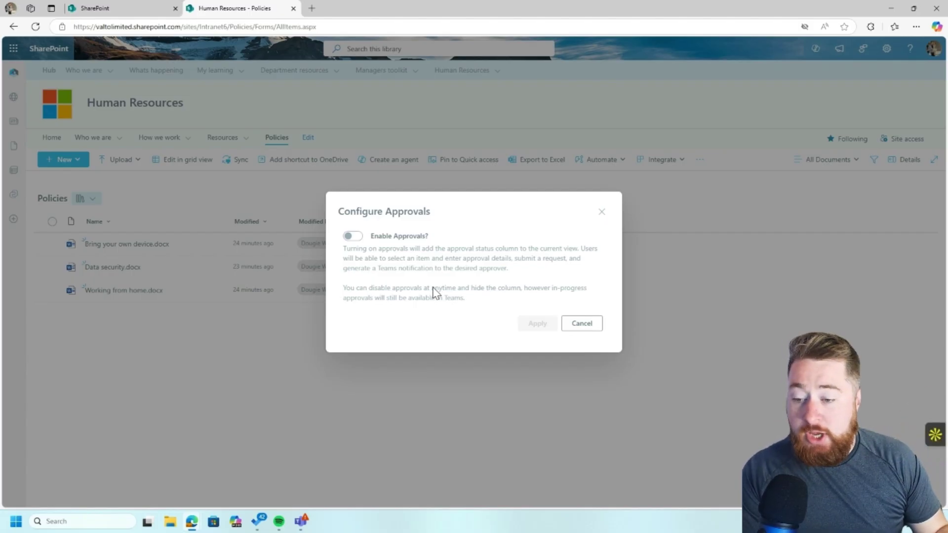
Step: Enable and apply approvals, then widen the Approval status and Modified By columns
left_click(352, 237)
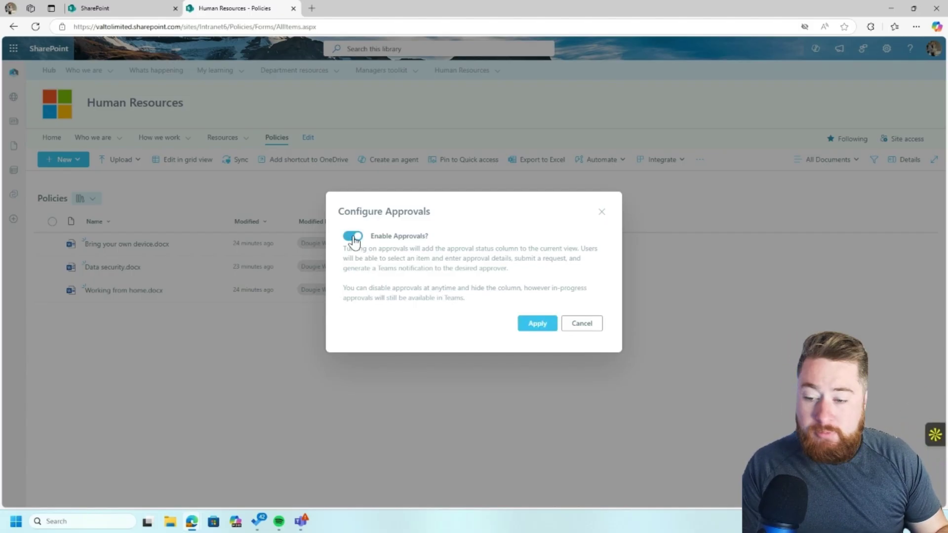
left_click(537, 324)
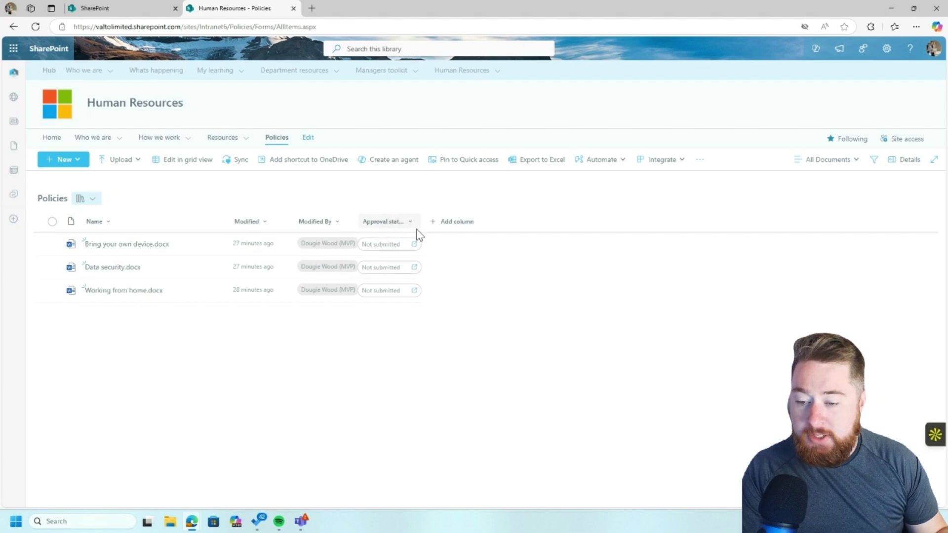
left_click_drag(419, 225, 433, 226)
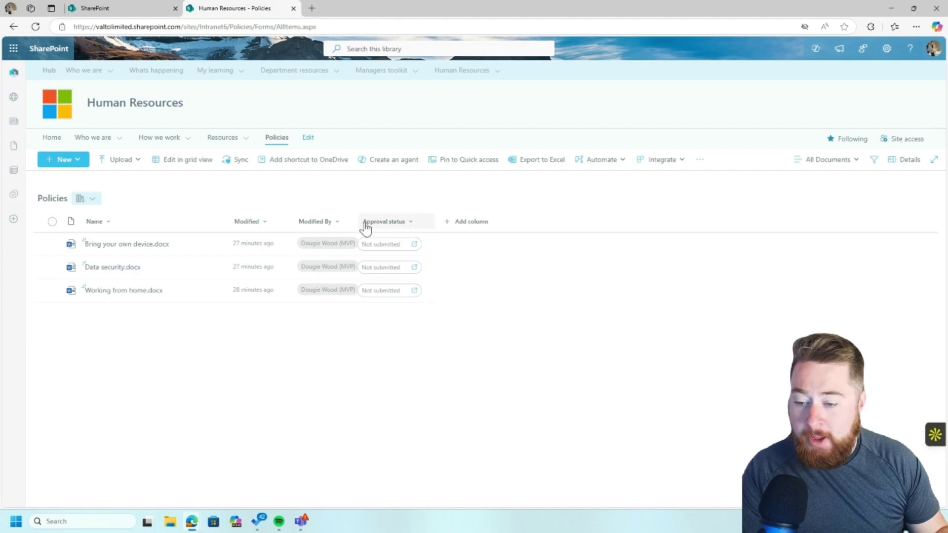
left_click_drag(358, 222, 379, 223)
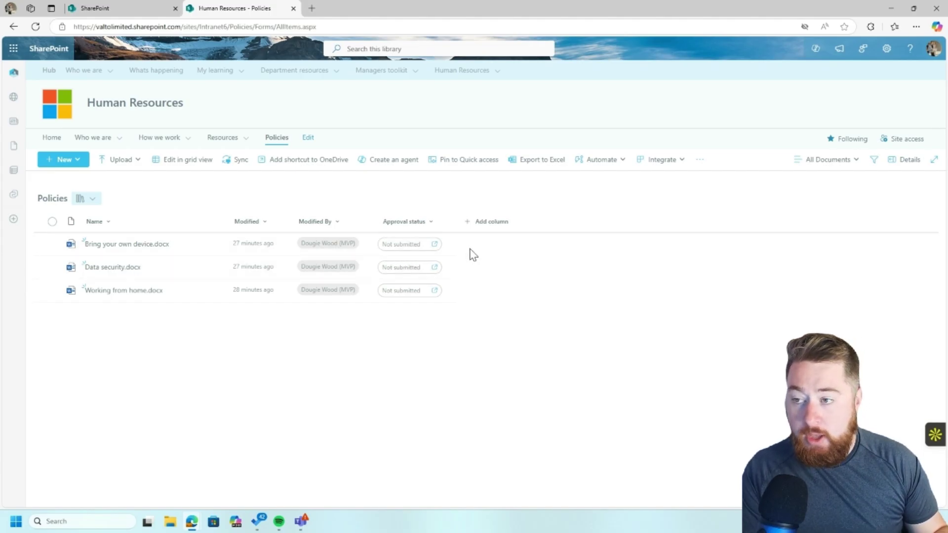
Step: Start an approval request for Bring your own device.docx named 'Bring your own device policy'
left_click(400, 244)
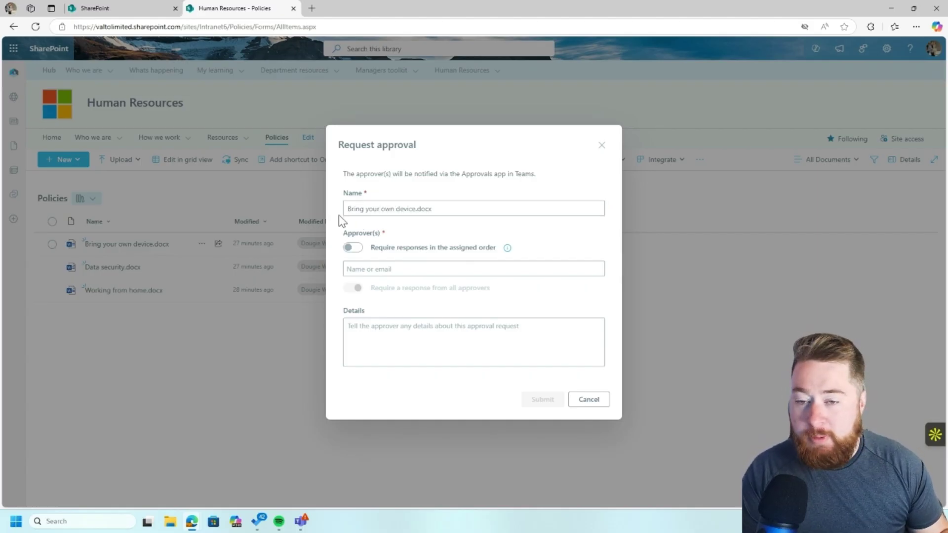
left_click(415, 209)
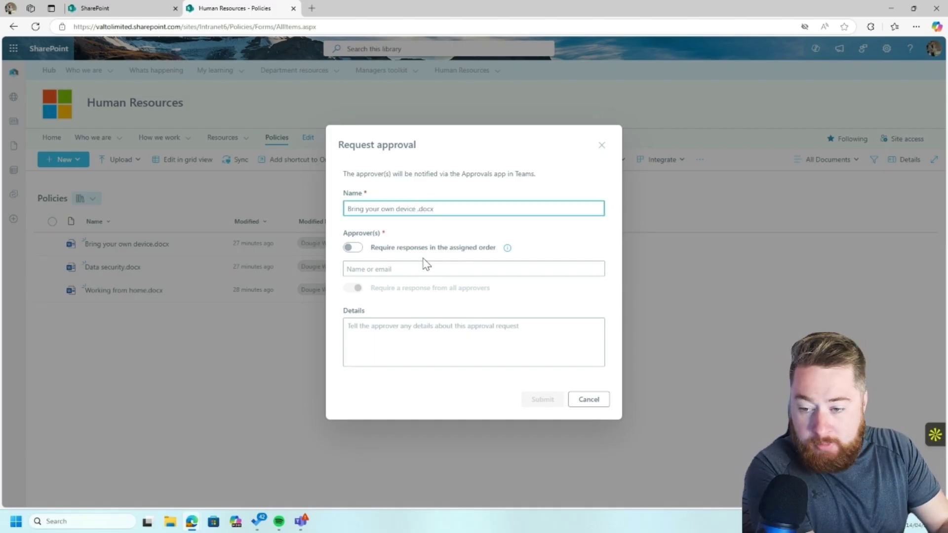
type("Latest version ne")
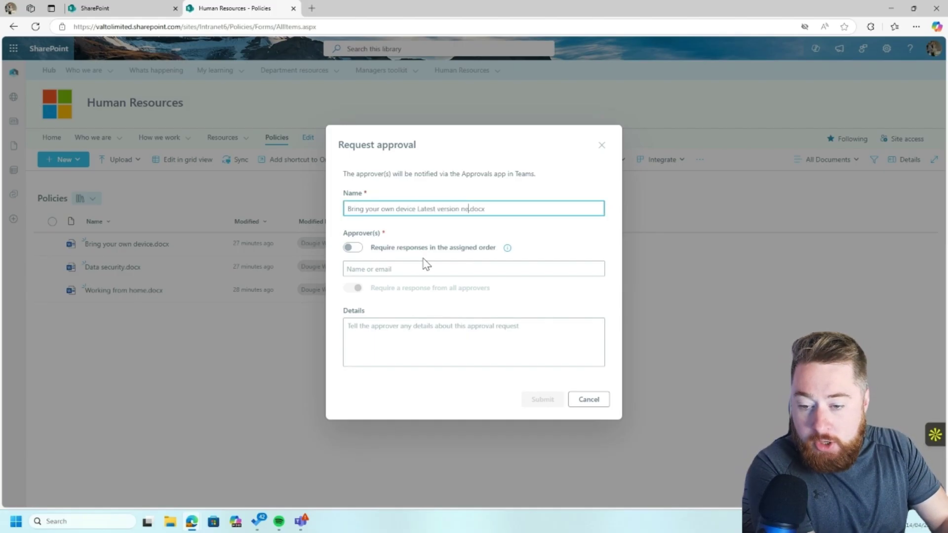
type("w new f")
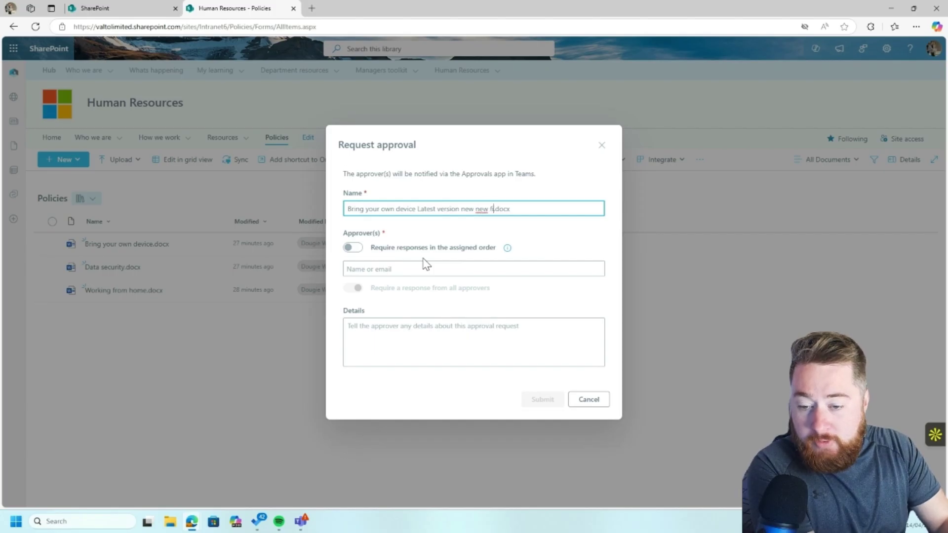
type("inal version")
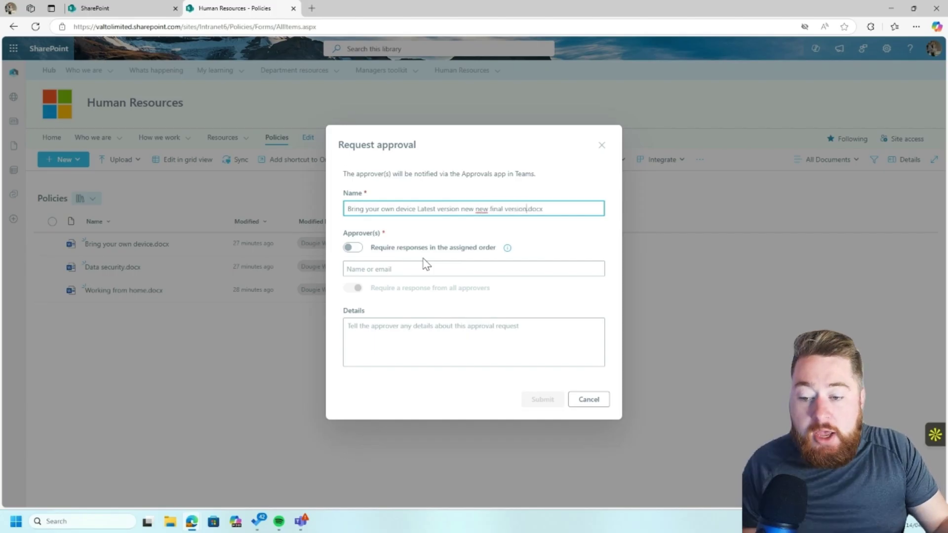
key("BackSpace")
key("BackSpace")
key("BackSpace")
key("BackSpace")
key("BackSpace")
key("BackSpace")
key("BackSpace")
key("BackSpace")
key("BackSpace")
key("BackSpace")
key("BackSpace")
key("BackSpace")
key("BackSpace")
key("BackSpace")
key("BackSpace")
key("BackSpace")
key("BackSpace")
key("BackSpace")
key("BackSpace")
key("BackSpace")
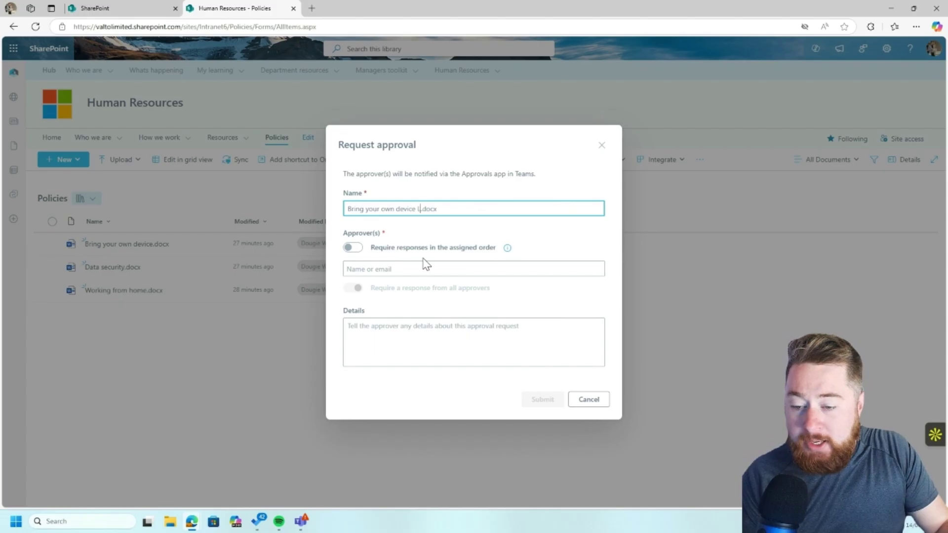
key("BackSpace")
key("BackSpace")
key("Delete")
key("Delete")
key("Delete")
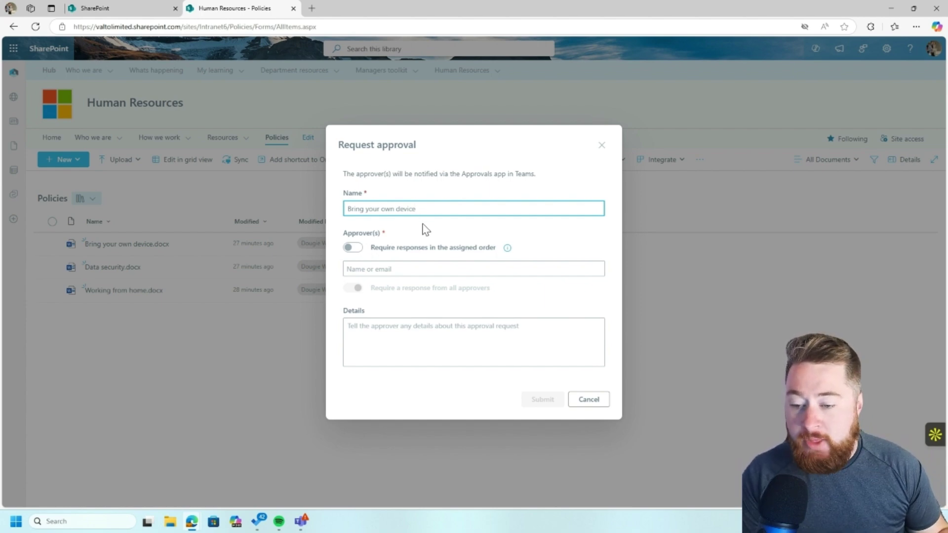
type("polic")
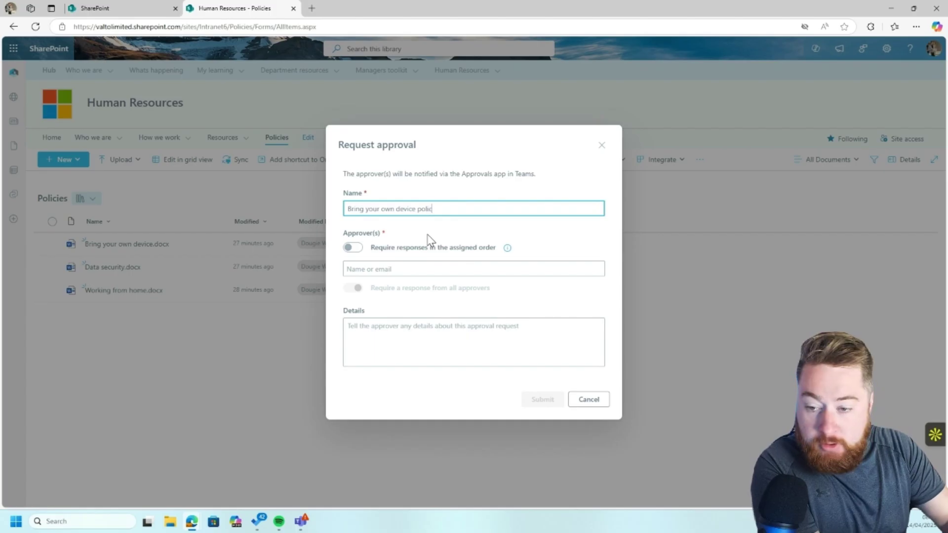
type("y")
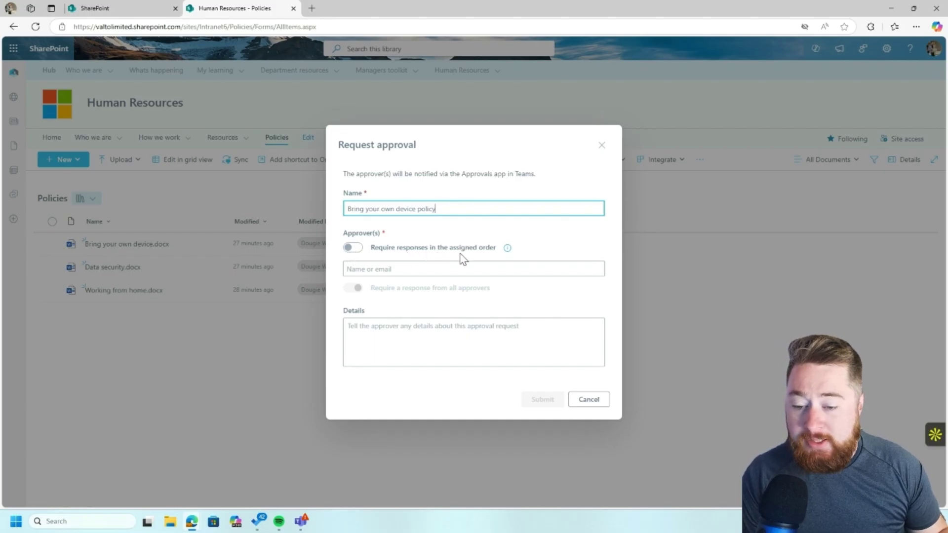
Step: Require responses in assigned order and add two approvers from the name suggestions
left_click(350, 248)
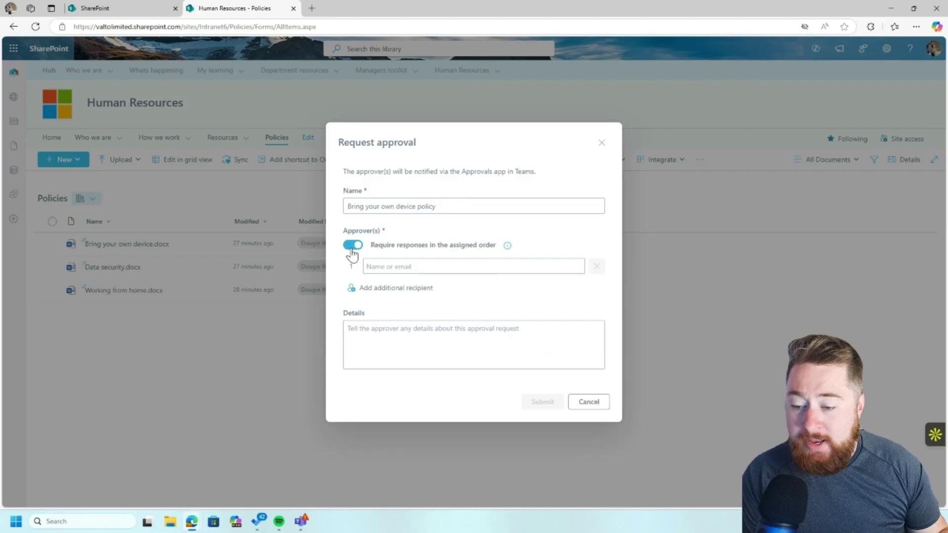
left_click(388, 270)
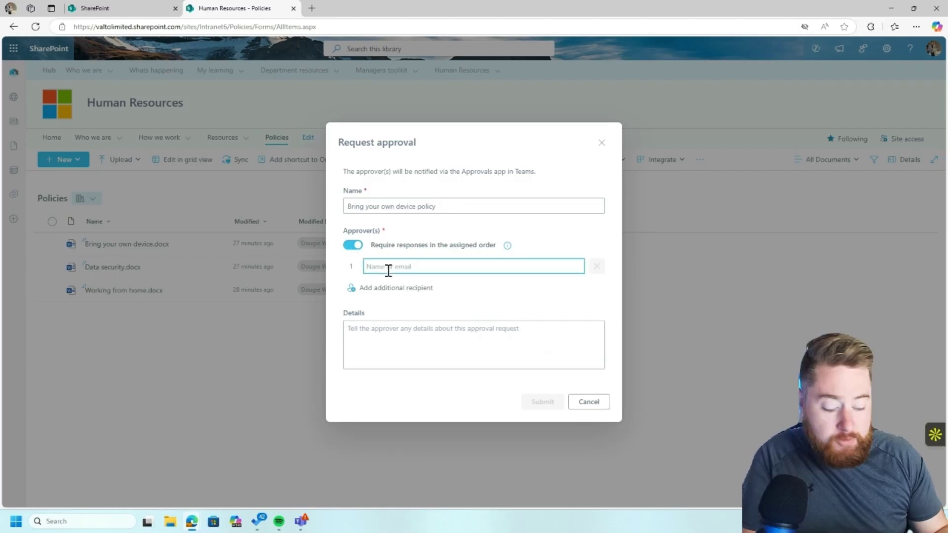
type("dougie")
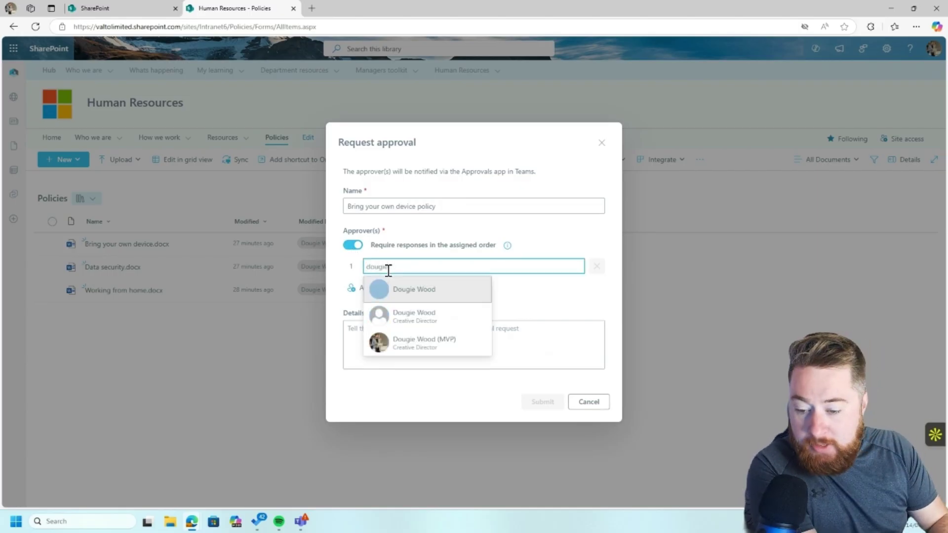
left_click(421, 344)
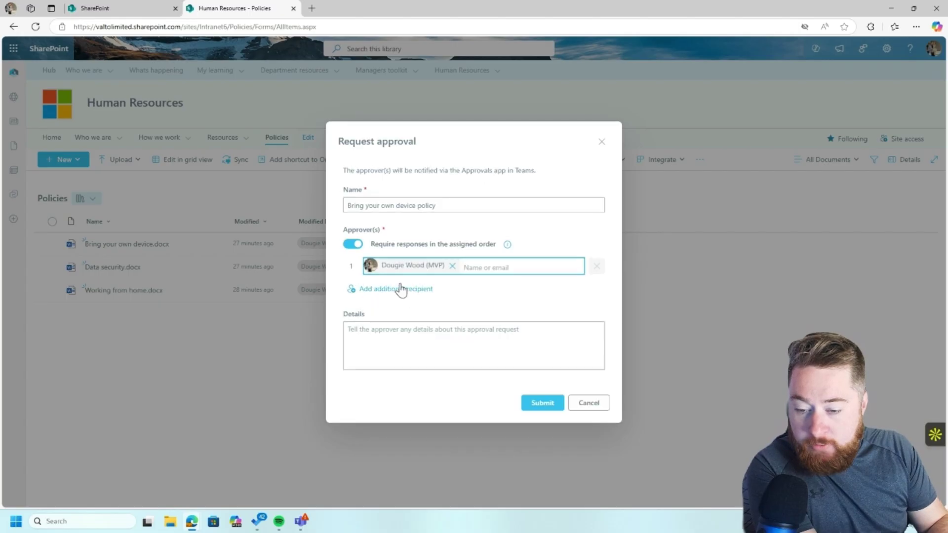
type("joe")
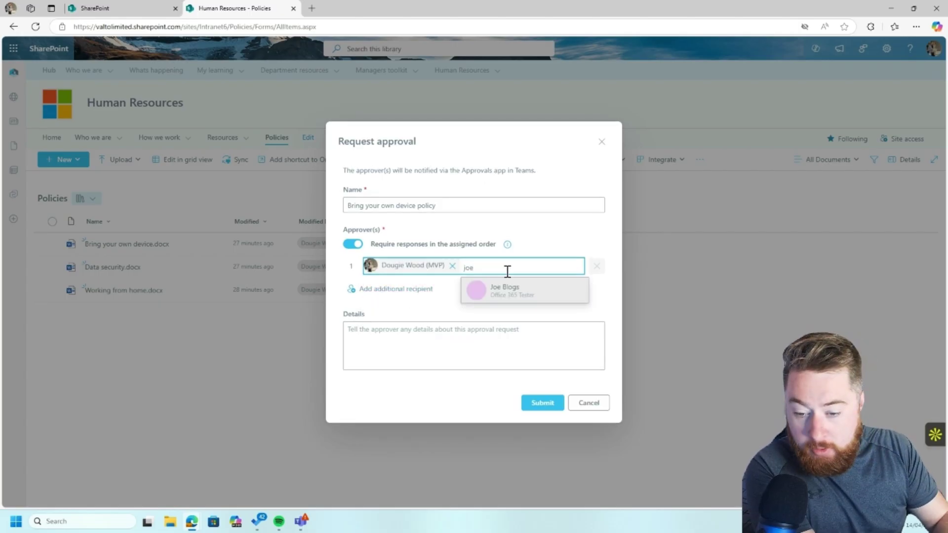
left_click(508, 288)
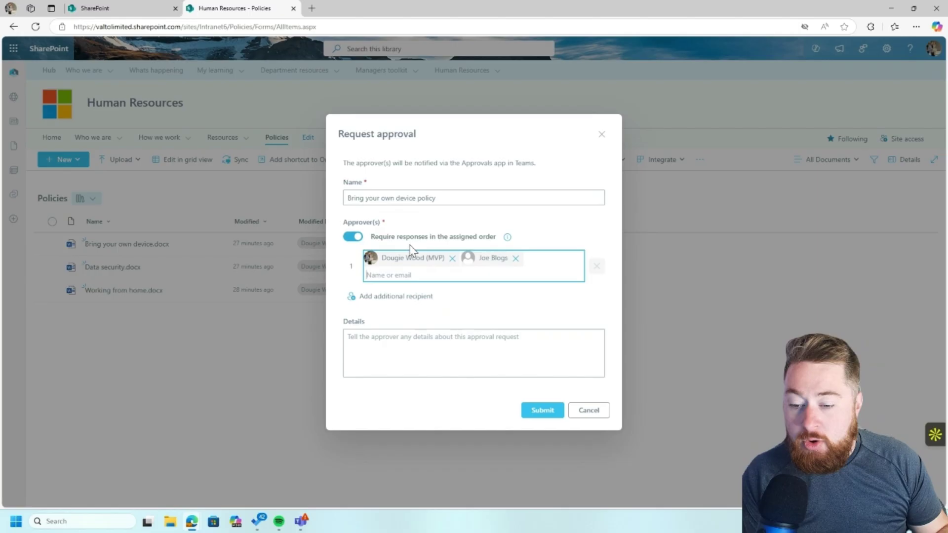
Step: Turn assigned order off, keep responses required from every approver, and remove the second approver
left_click(358, 239)
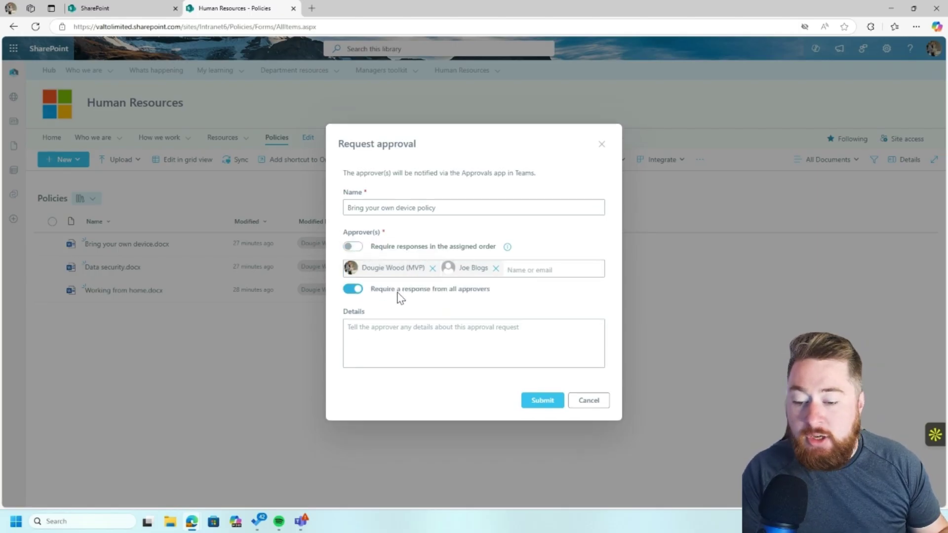
left_click(356, 292)
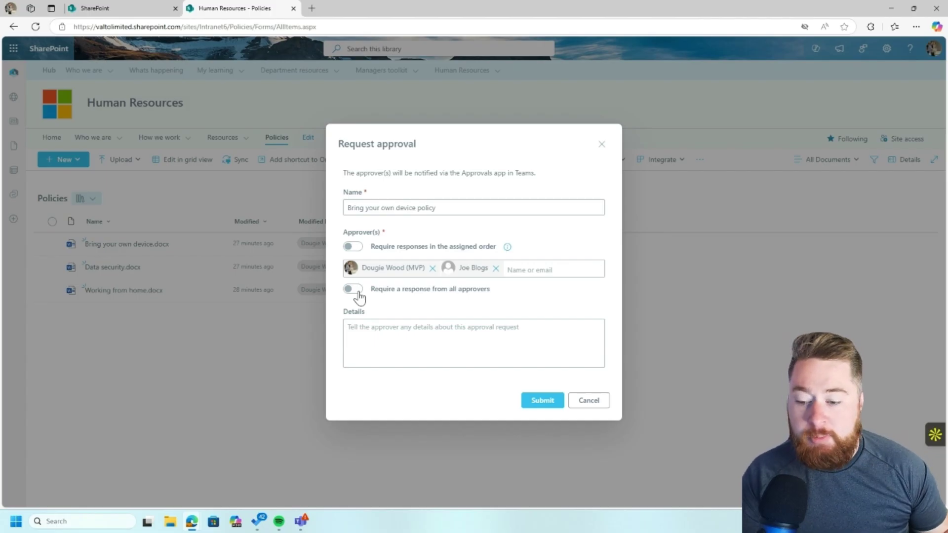
left_click(357, 292)
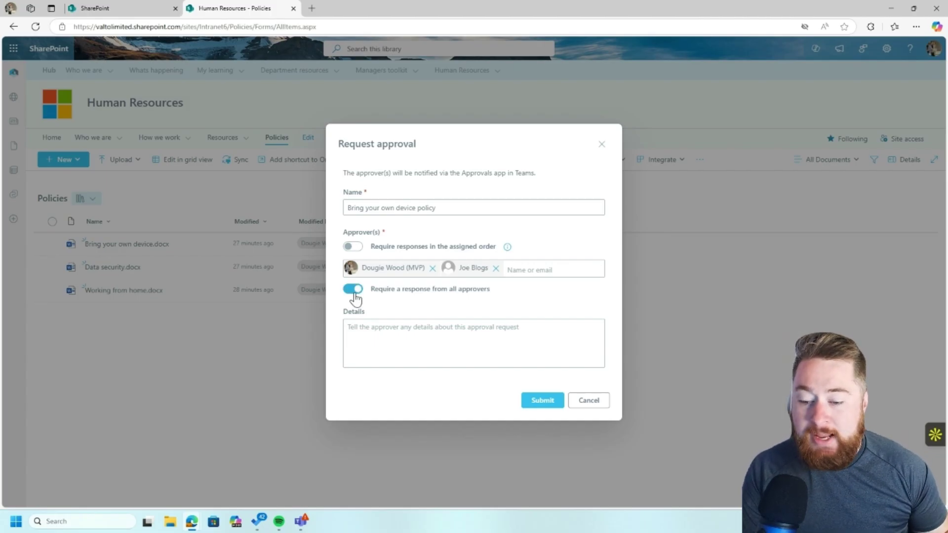
left_click(495, 268)
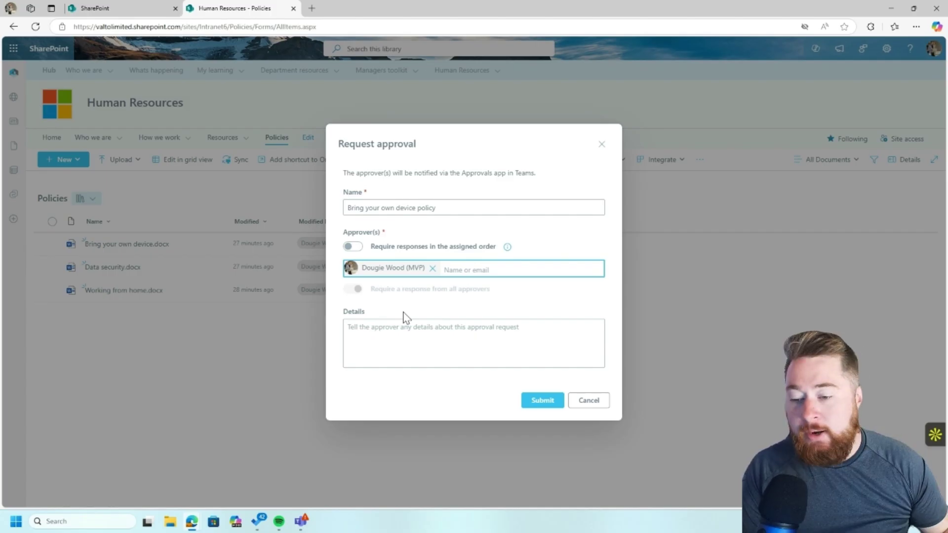
Step: Enter the request details 'I have updated section 3 to include bla bla'
left_click(337, 273)
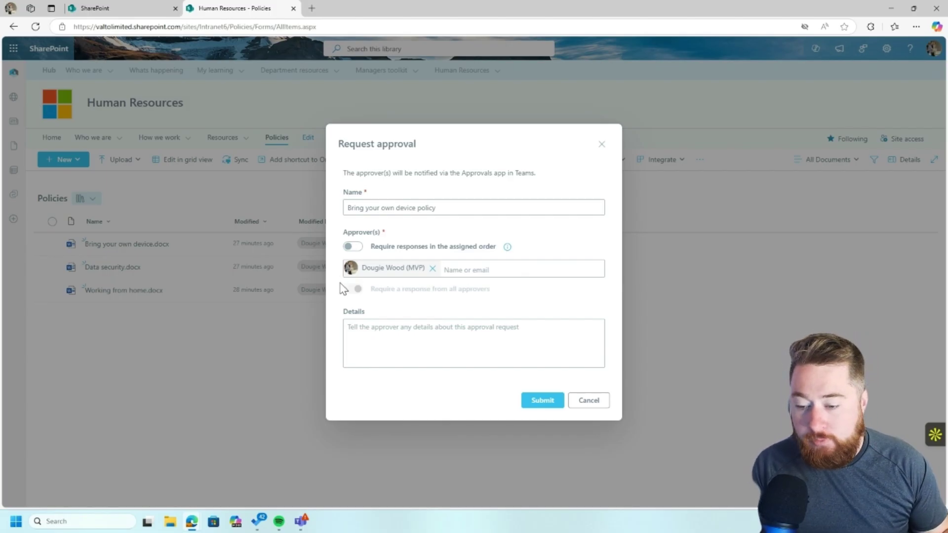
left_click(382, 335)
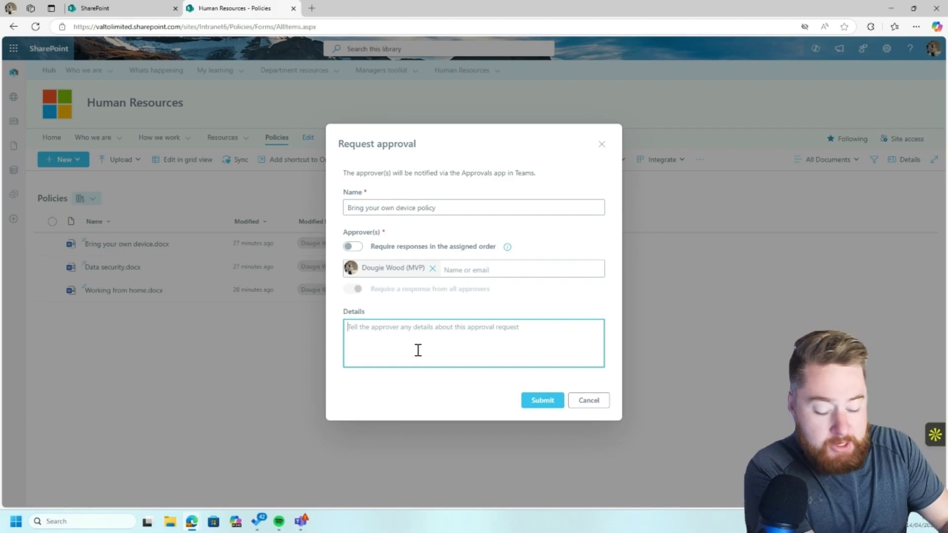
type("I have updated se")
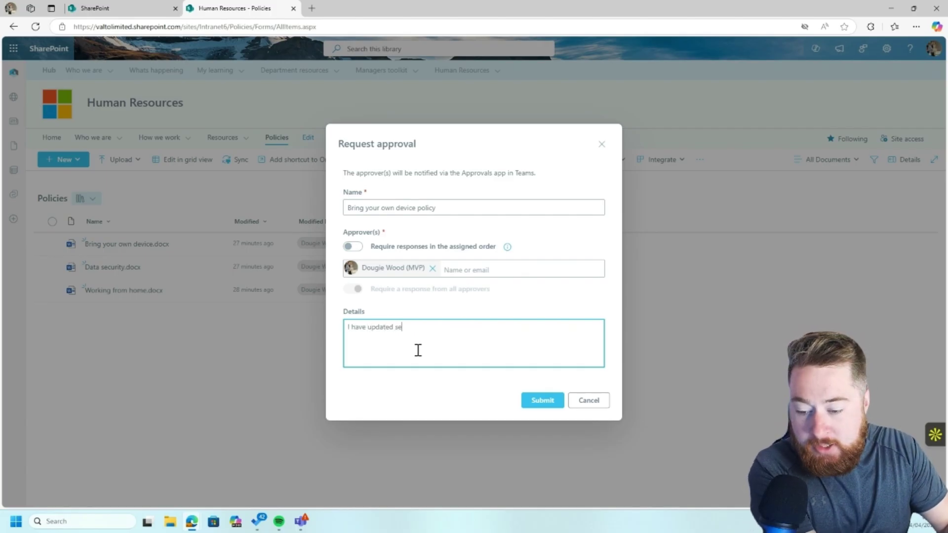
type("ction 3 to include ")
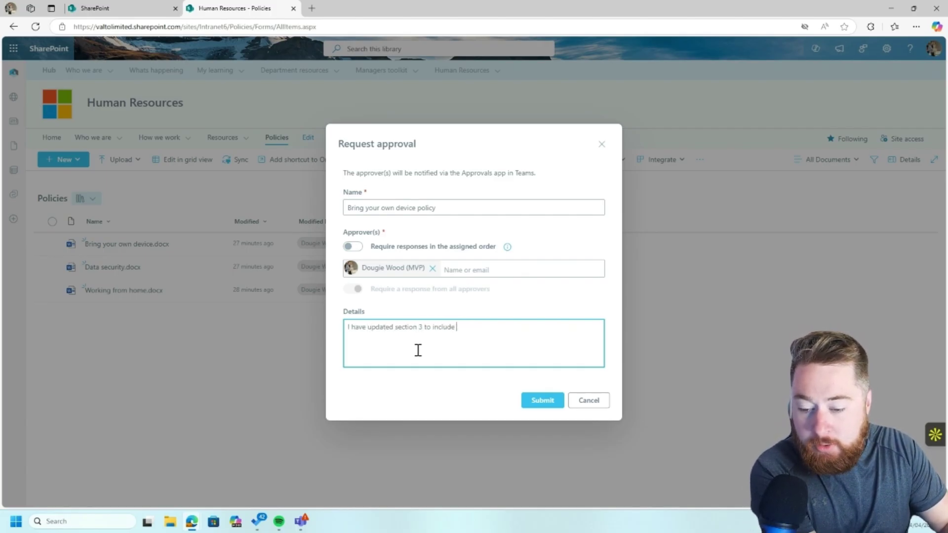
type("bla bla bla")
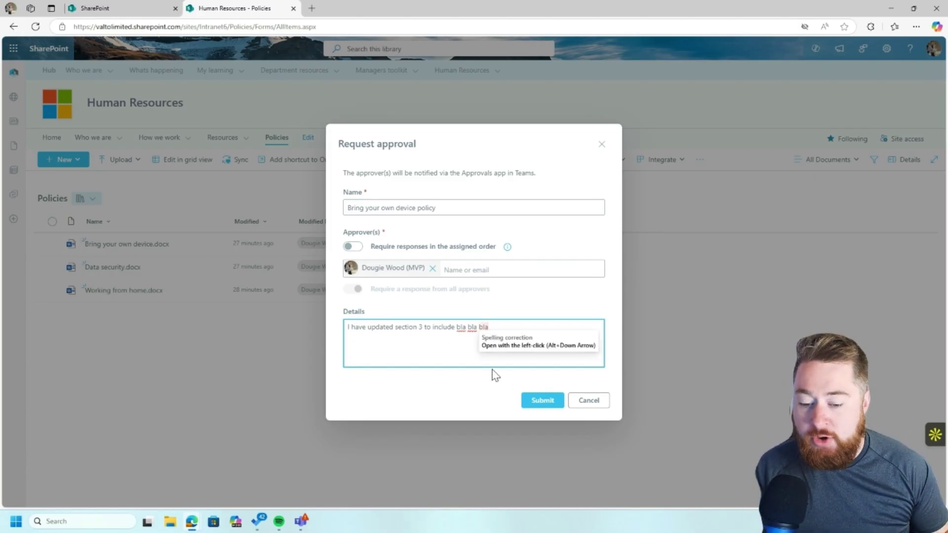
Step: Submit the Bring your own device policy approval request
left_click(542, 400)
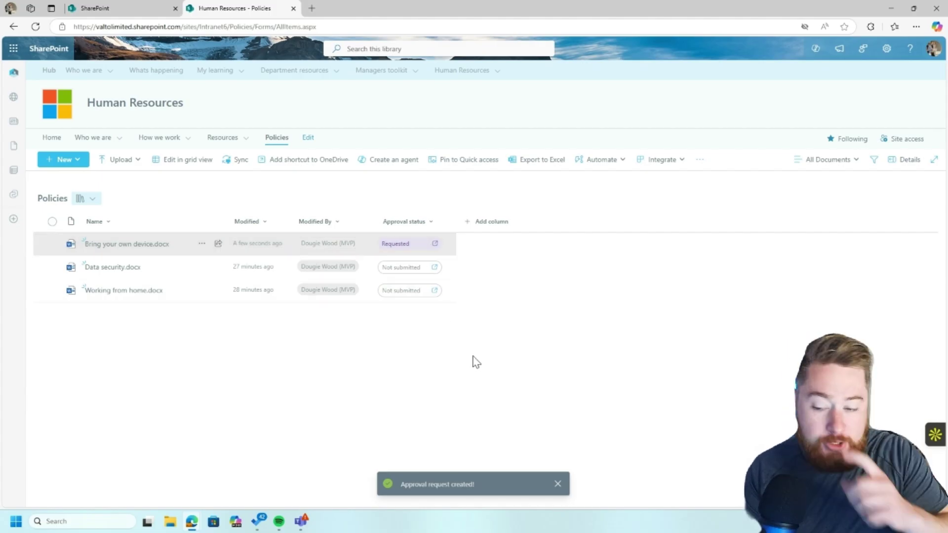
Step: Open the approval details from the Requested badge of Bring your own device.docx
left_click(412, 242)
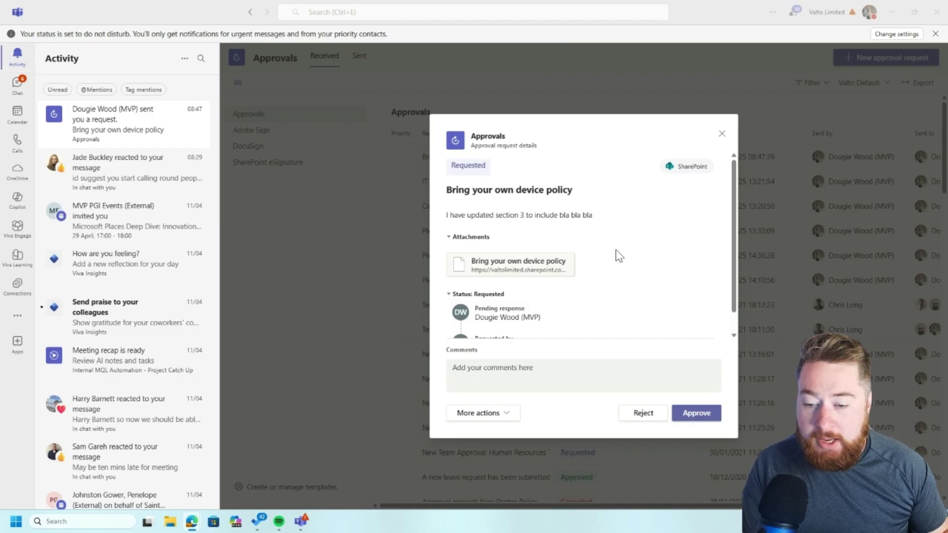
Step: Approve the request in Teams with the comment 'Yes looked at this, looks great, thank you'
scroll(615, 251, "down", 1)
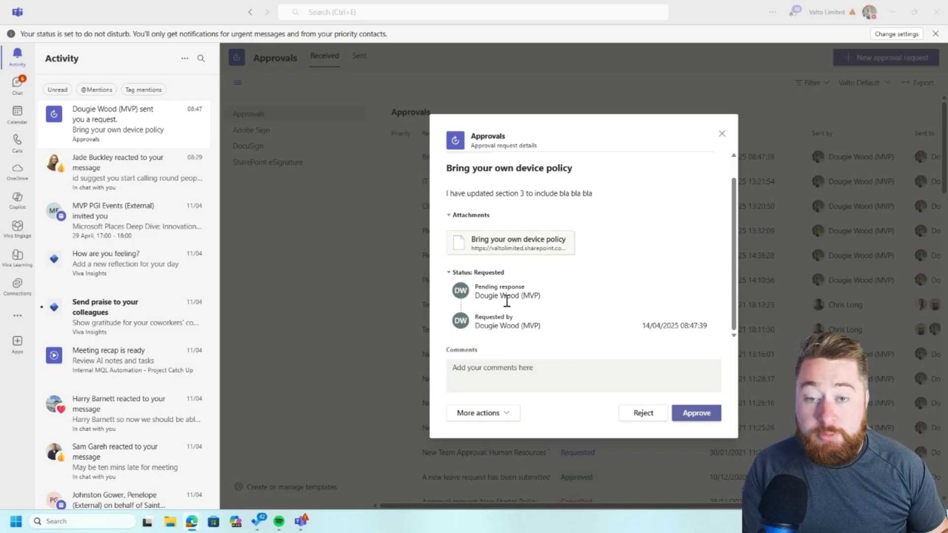
left_click(516, 369)
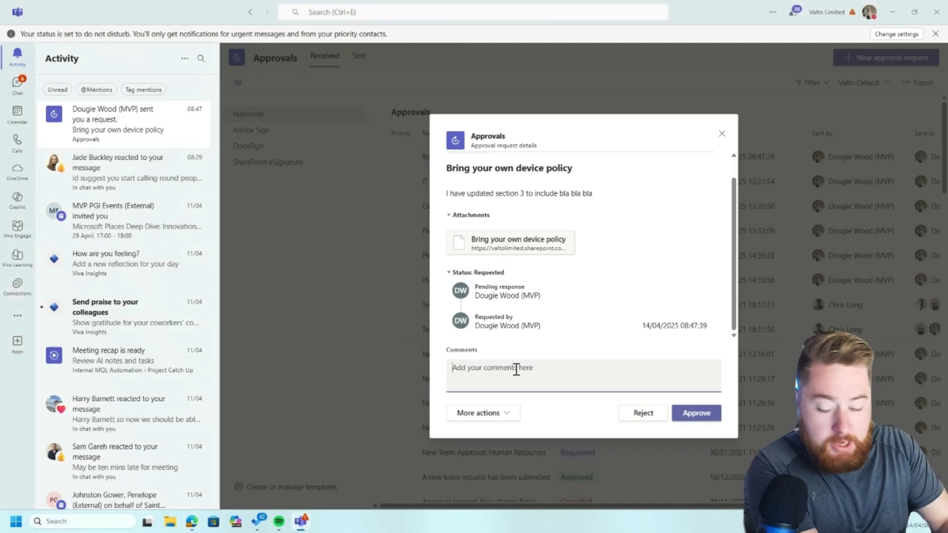
type("Yes looked at th")
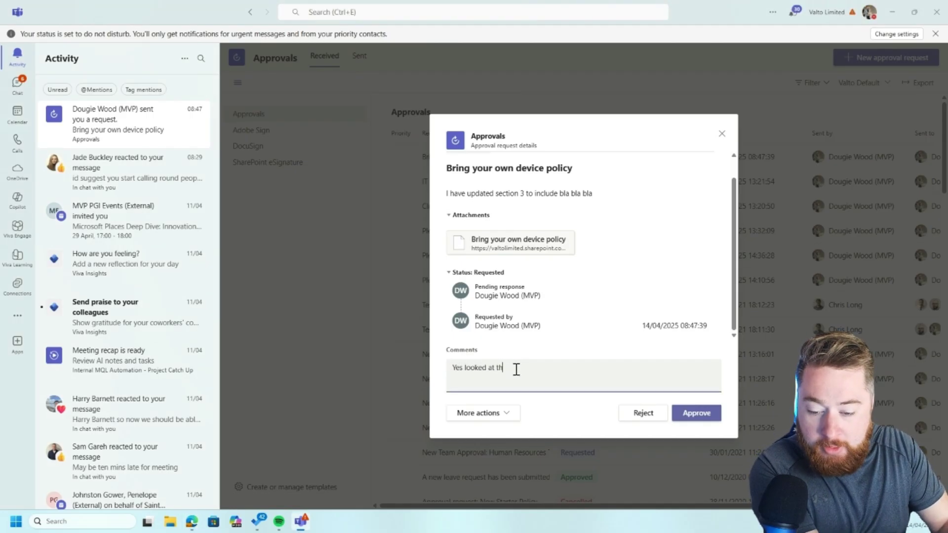
type("is, looks ")
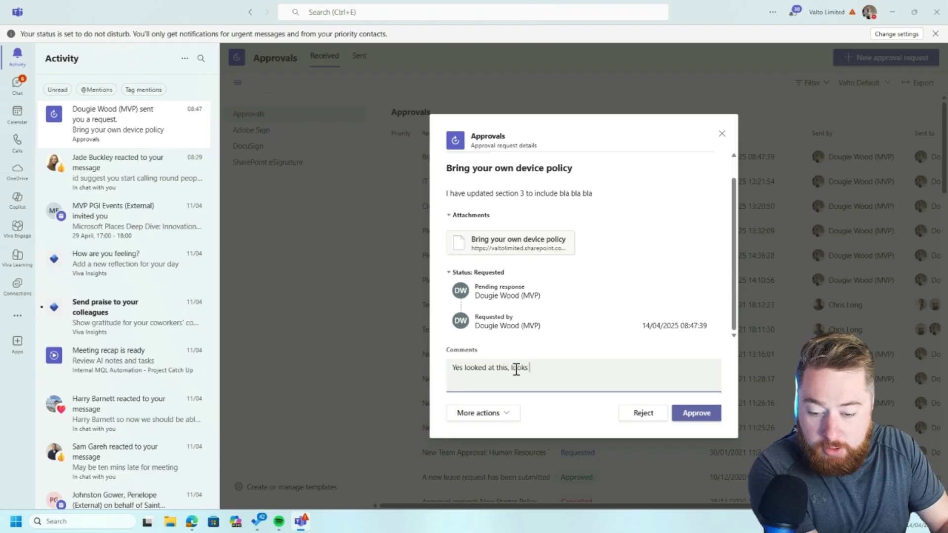
type("great, th")
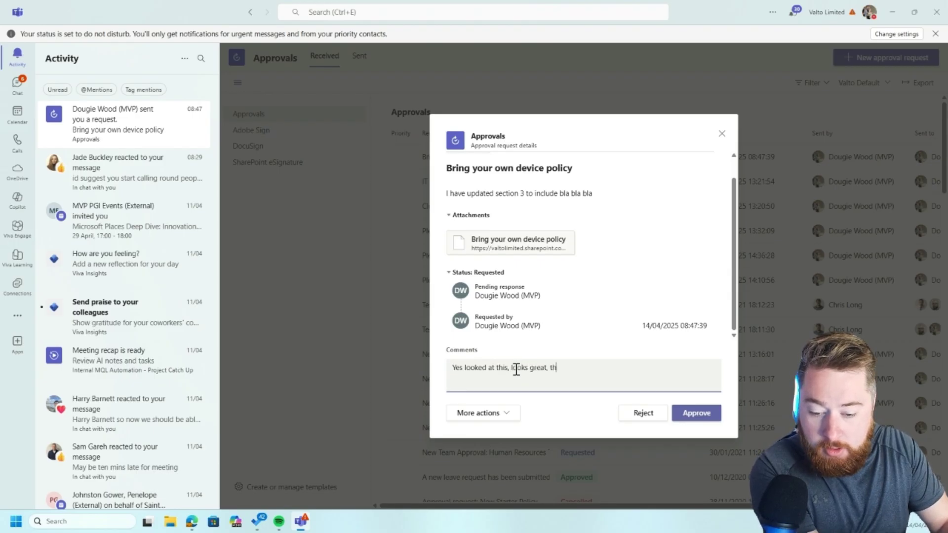
type("ank you")
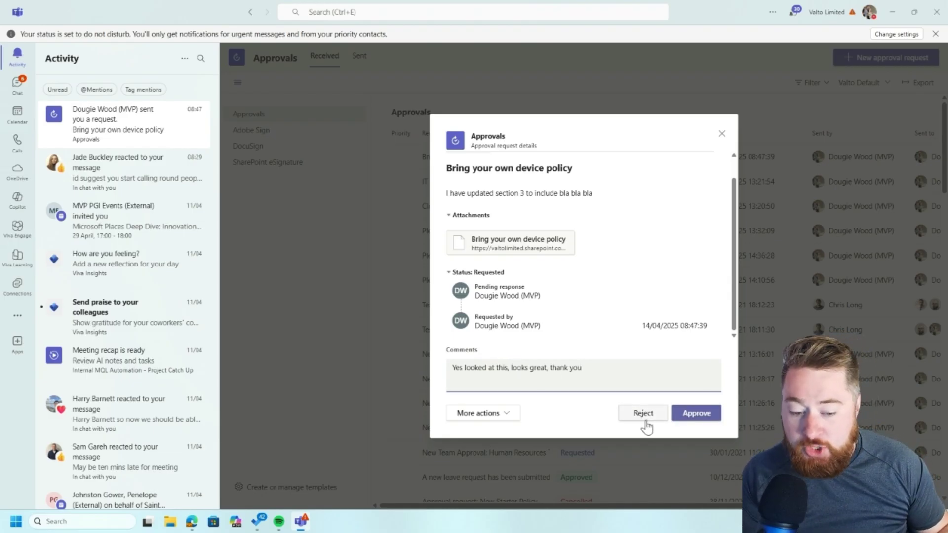
left_click(697, 417)
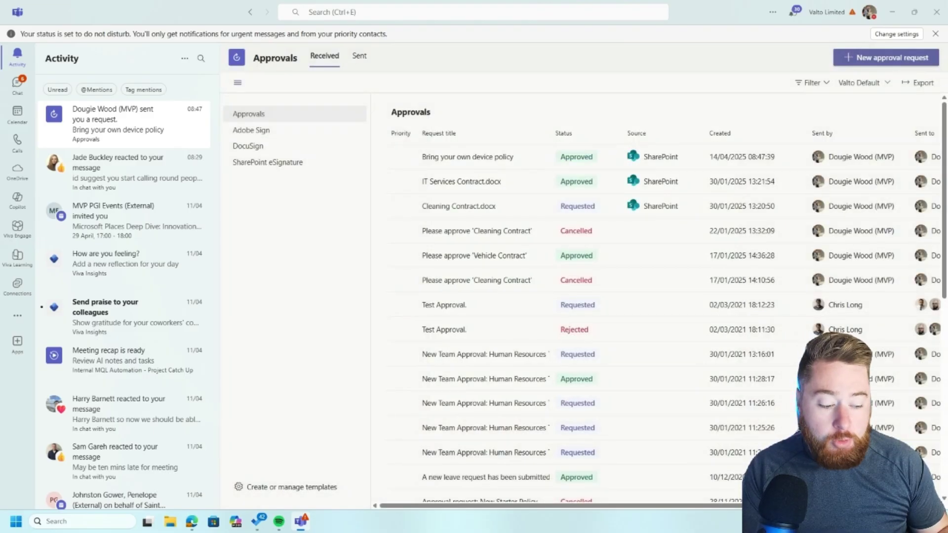
key("alt+Tab")
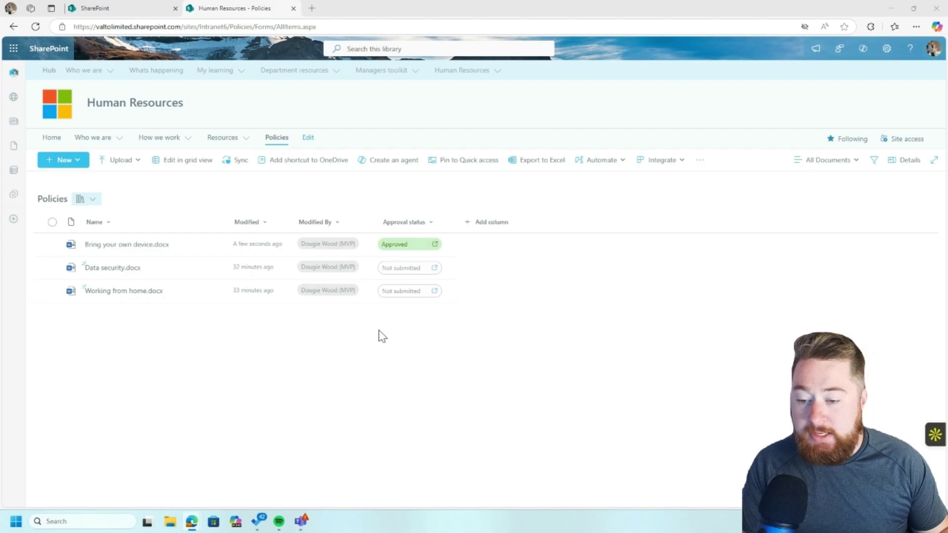
Step: Open the Approved status of Bring your own device policy to see its approval comment and history
left_click(402, 246)
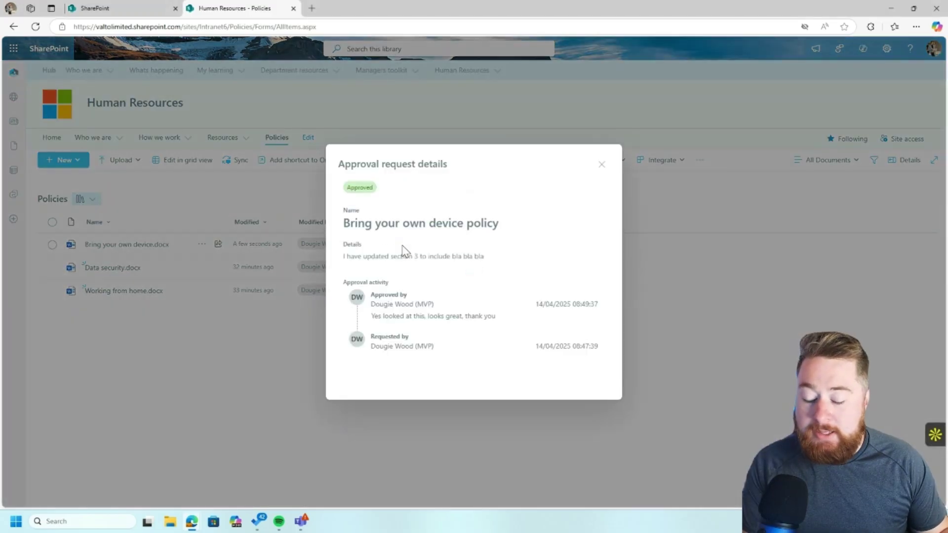